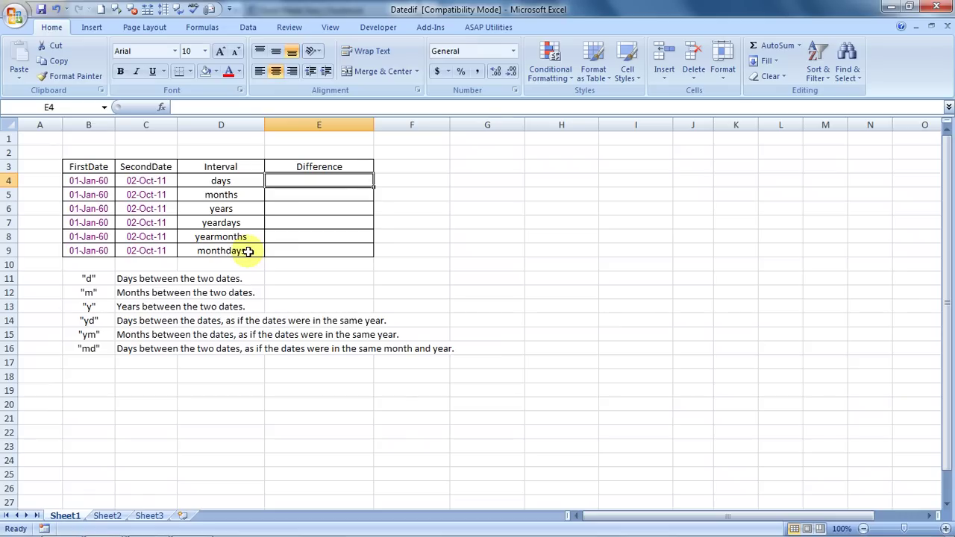
Step: Enter =DATEDIF(B4,C4,"d") in E4 to get 18902 days between the dates
{"action": "key", "text": "Left"}
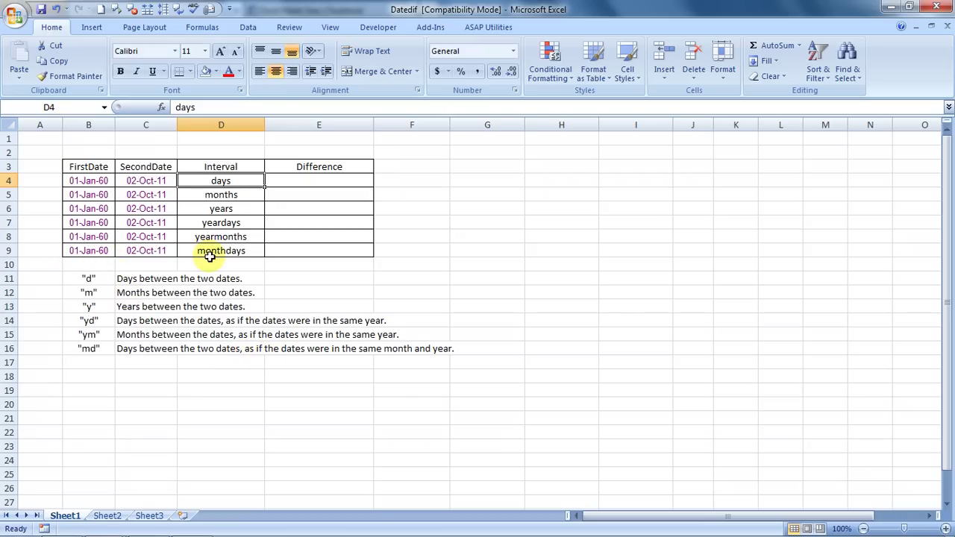
{"action": "key", "text": "Right"}
{"action": "key", "text": "Right"}
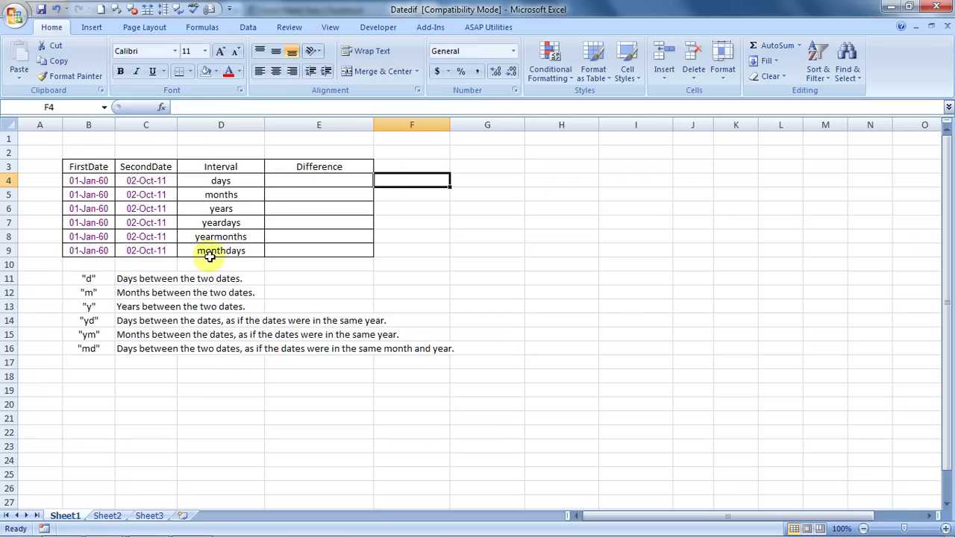
{"action": "key", "text": "Left"}
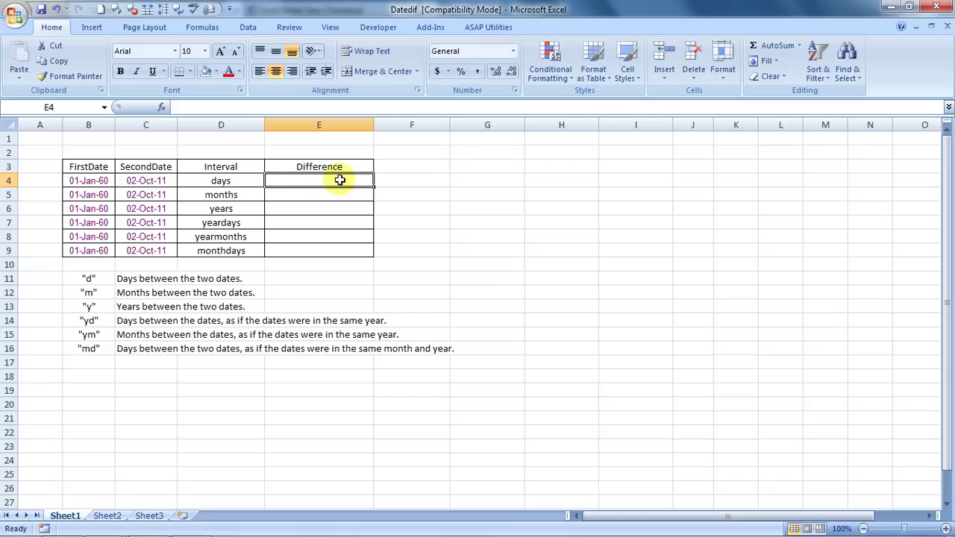
{"action": "type", "text": "=dat"}
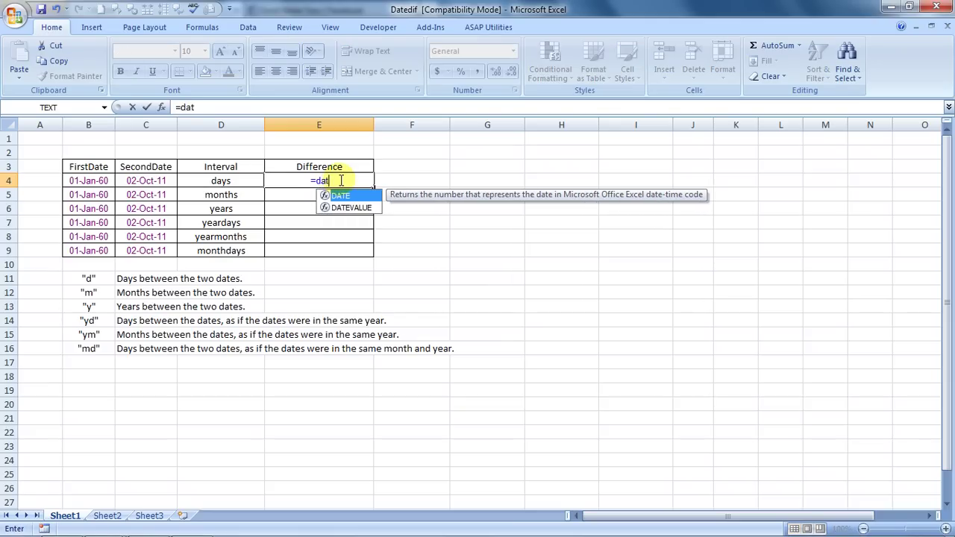
{"action": "type", "text": "edif"}
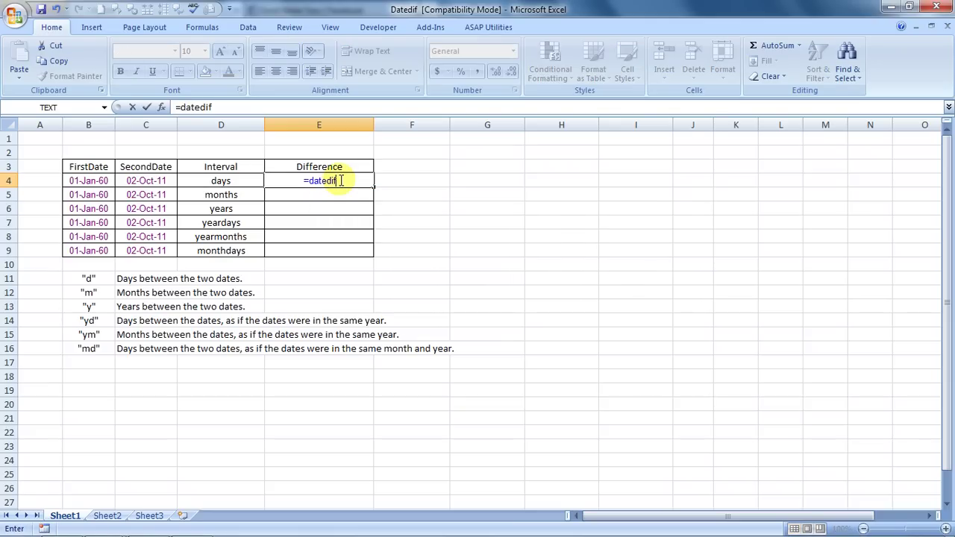
{"action": "type", "text": "("}
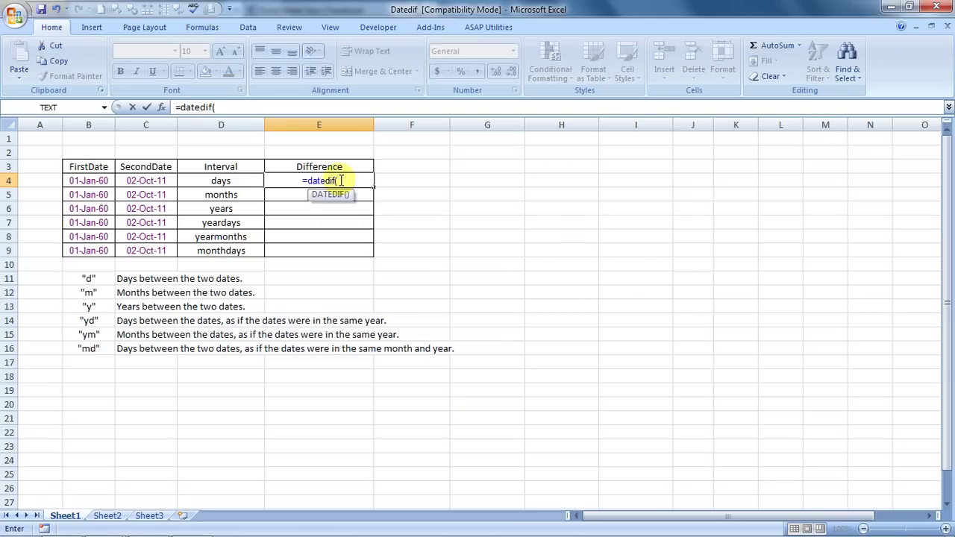
{"action": "key", "text": "Left"}
{"action": "key", "text": "Left"}
{"action": "key", "text": "Left"}
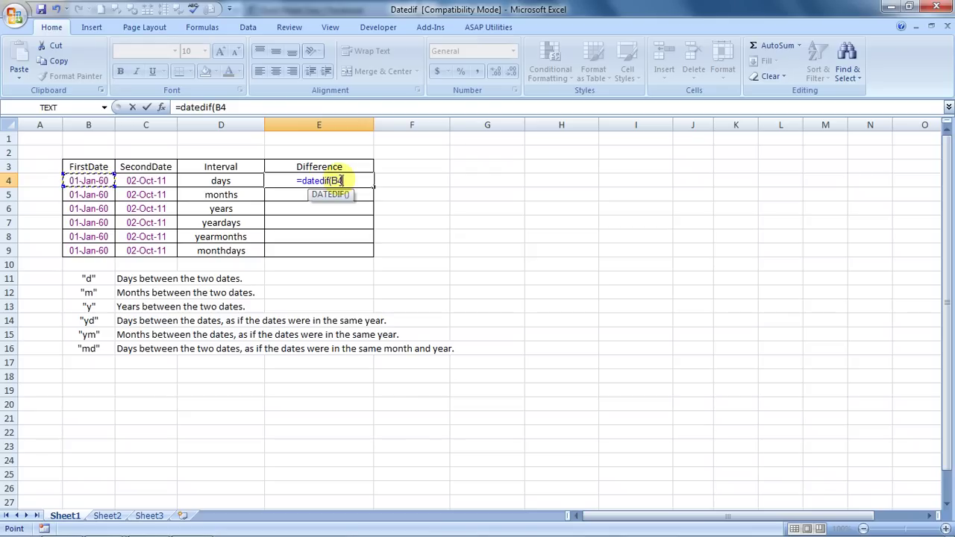
{"action": "type", "text": ","}
{"action": "key", "text": "Left"}
{"action": "key", "text": "Left"}
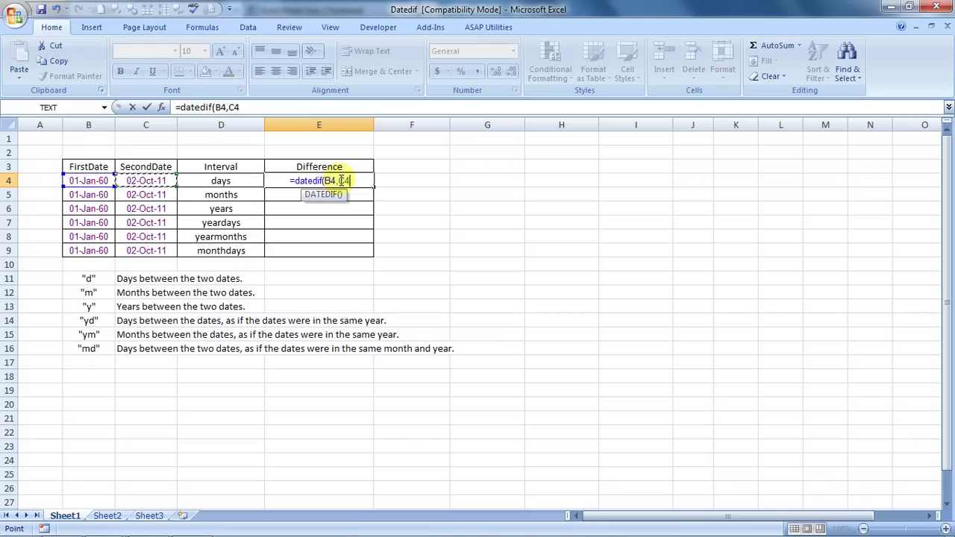
{"action": "type", "text": ",\""}
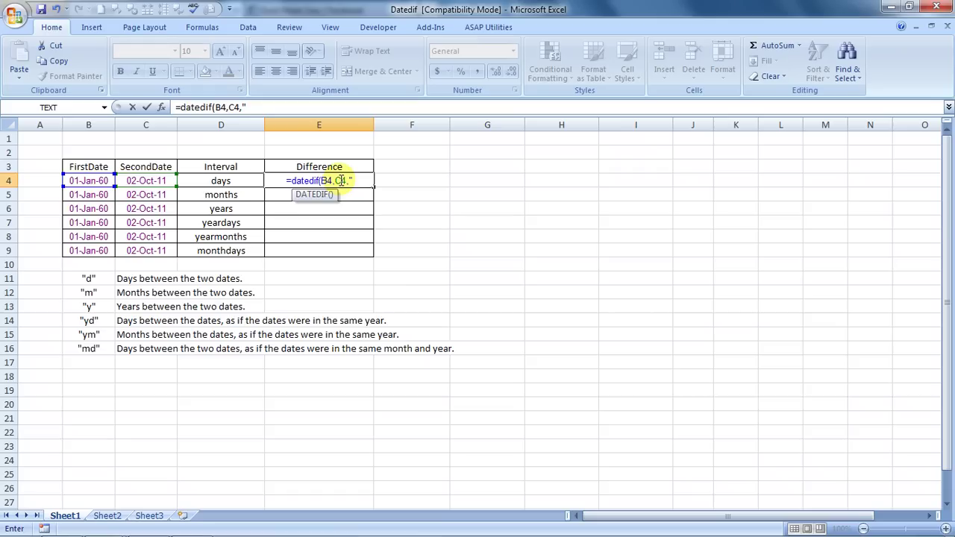
{"action": "type", "text": "d"}
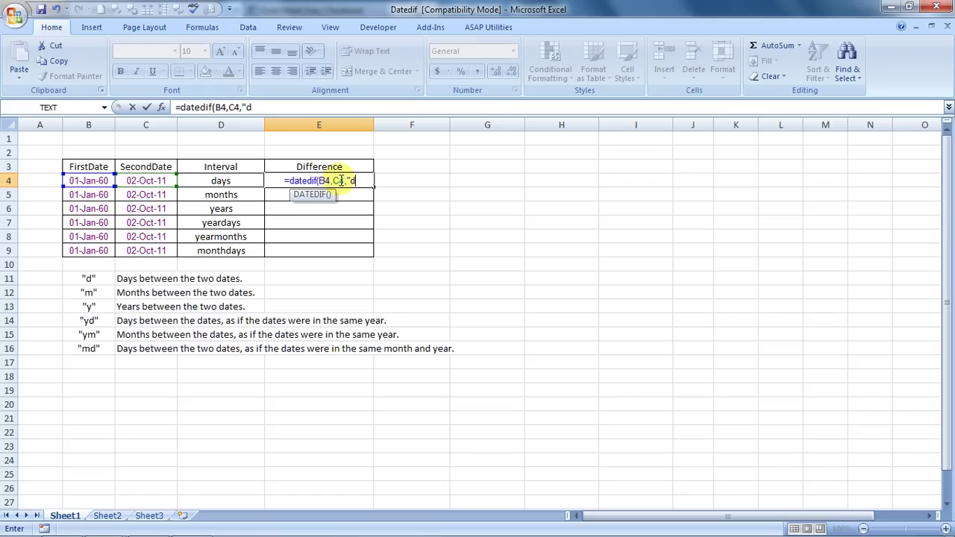
{"action": "type", "text": "\")"}
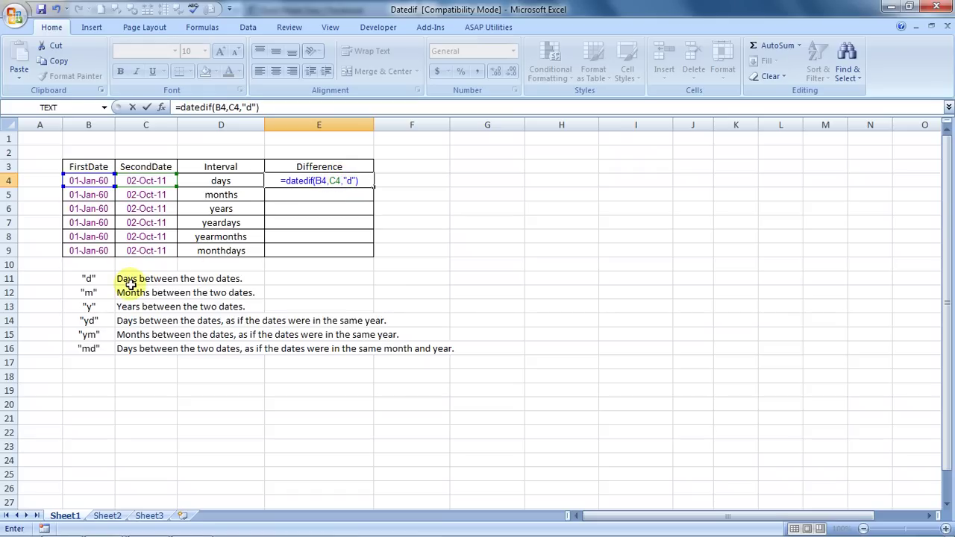
{"action": "key", "text": "Return"}
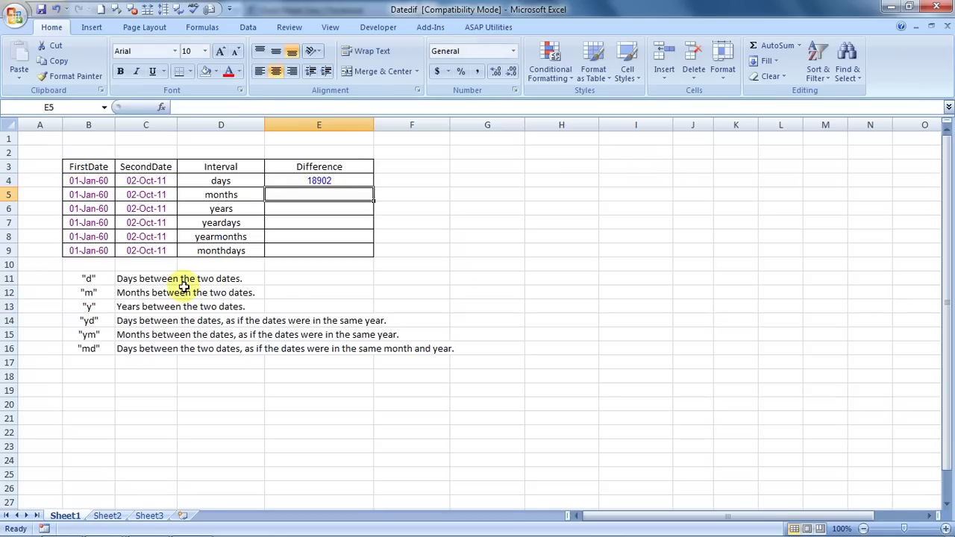
{"action": "key", "text": "Up"}
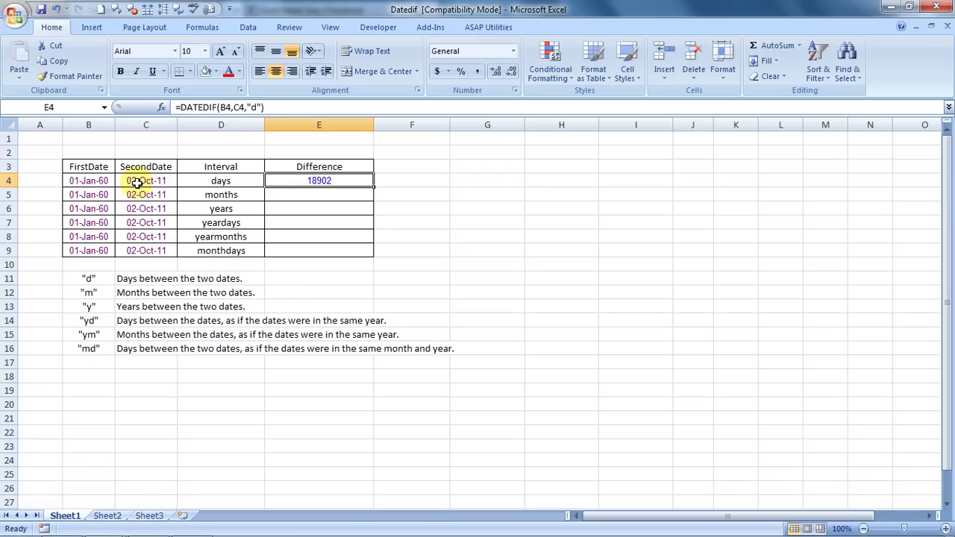
Step: Enter =DATEDIF(B5,C5,"m") in E5, returning 621 months
{"action": "key", "text": "Down"}
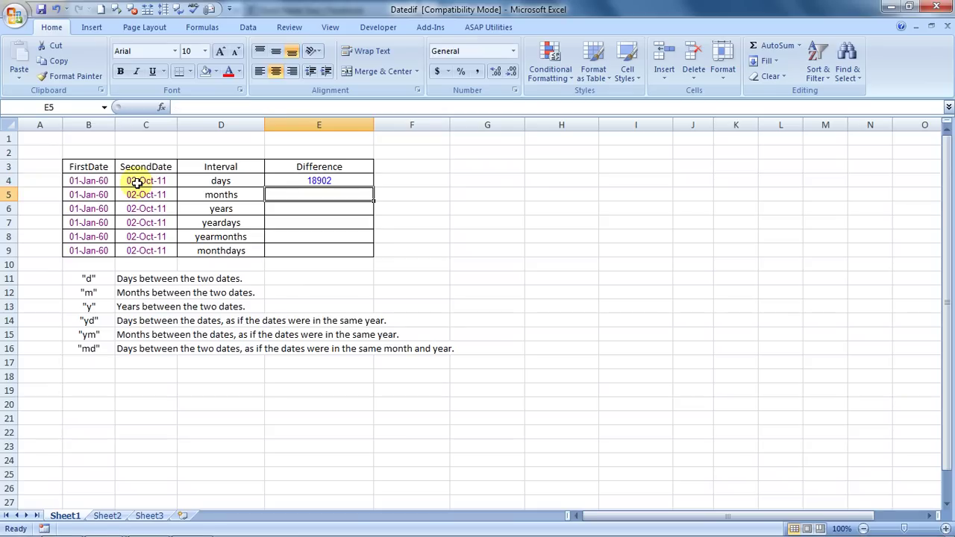
{"action": "type", "text": "="}
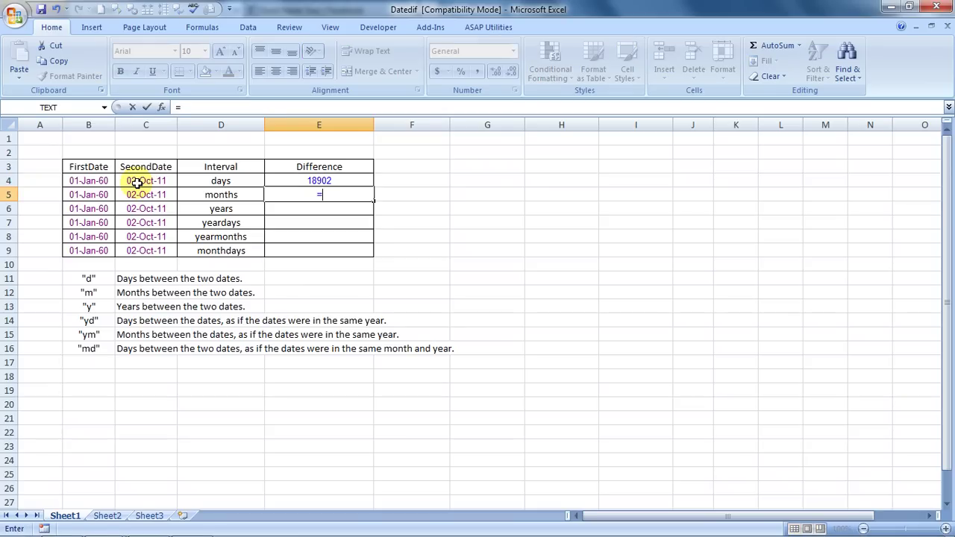
{"action": "type", "text": "datedif("}
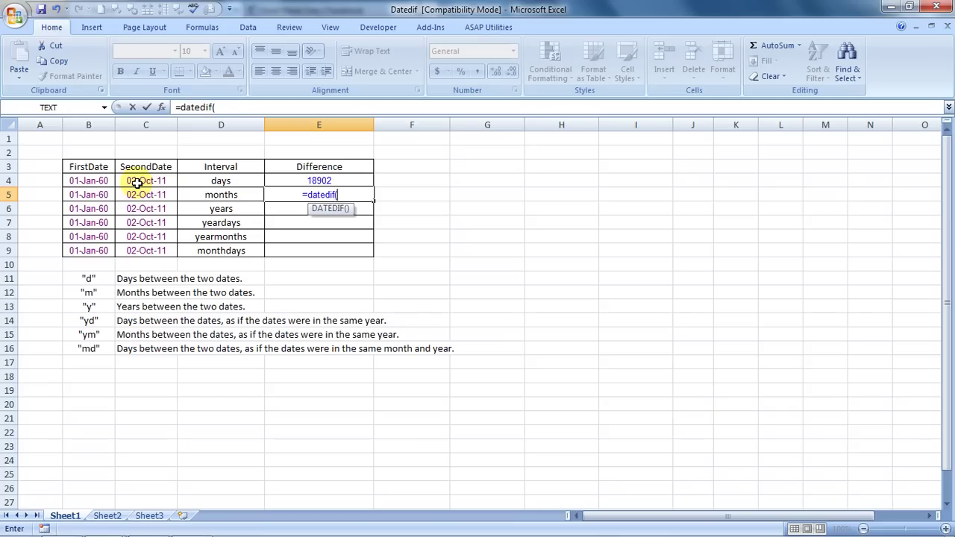
{"action": "key", "text": "Left"}
{"action": "key", "text": "Left"}
{"action": "key", "text": "Left"}
{"action": "type", "text": ","}
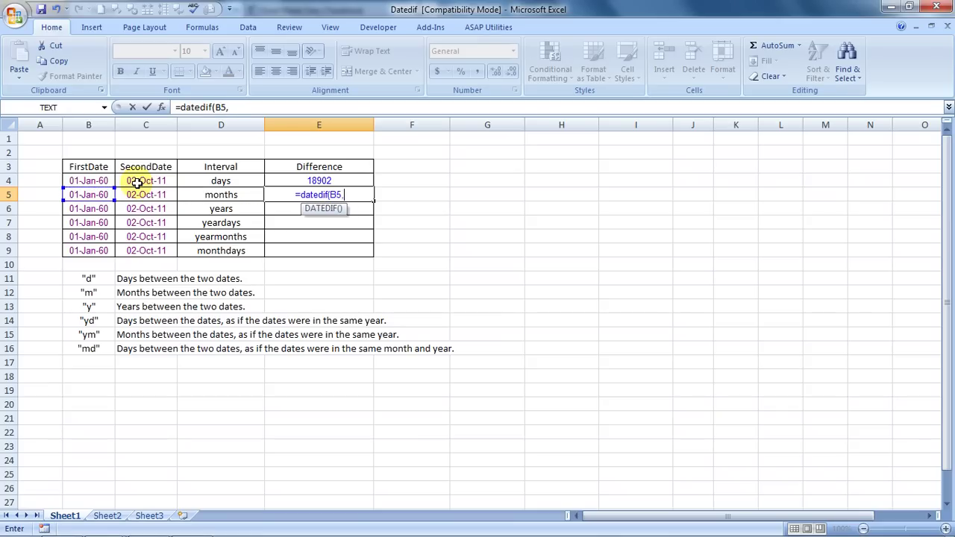
{"action": "key", "text": "Left"}
{"action": "key", "text": "Left"}
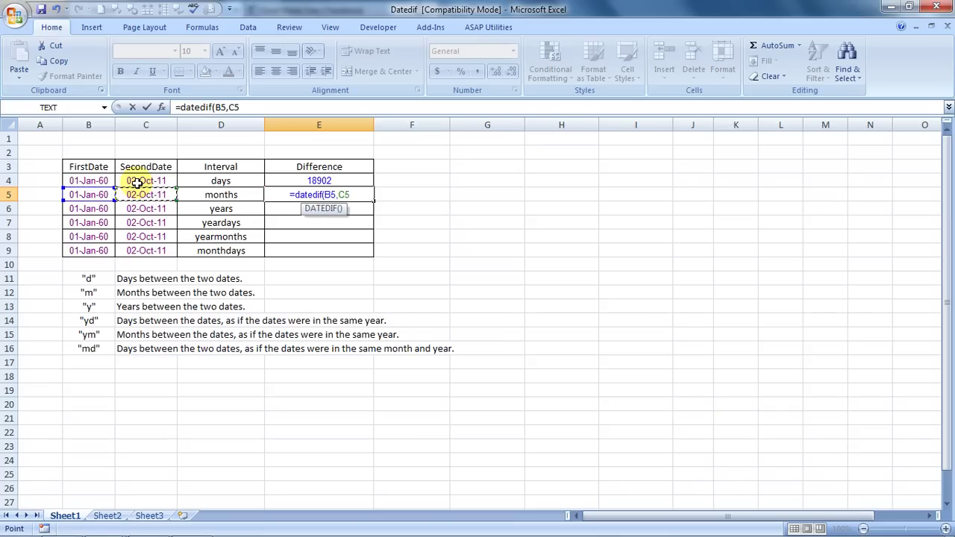
{"action": "type", "text": ",\""}
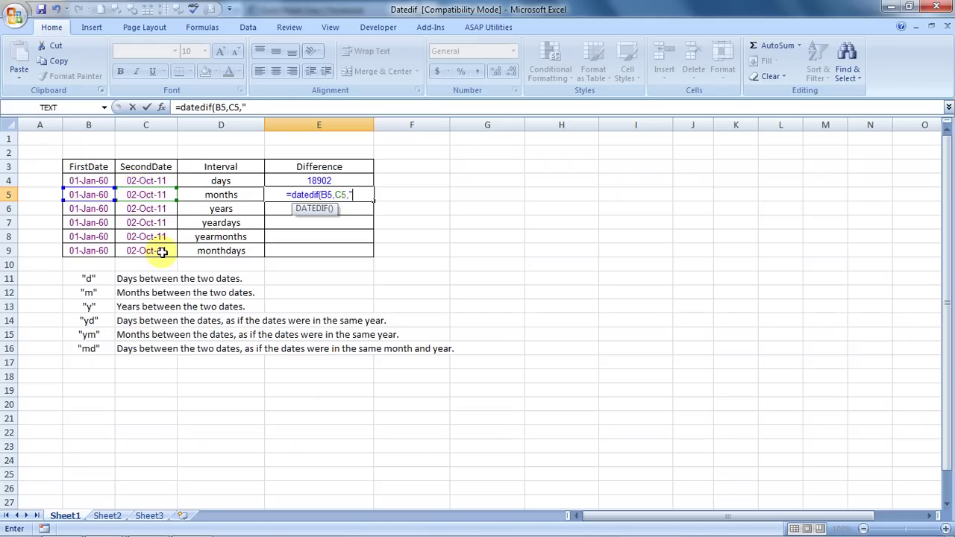
{"action": "type", "text": "m\""}
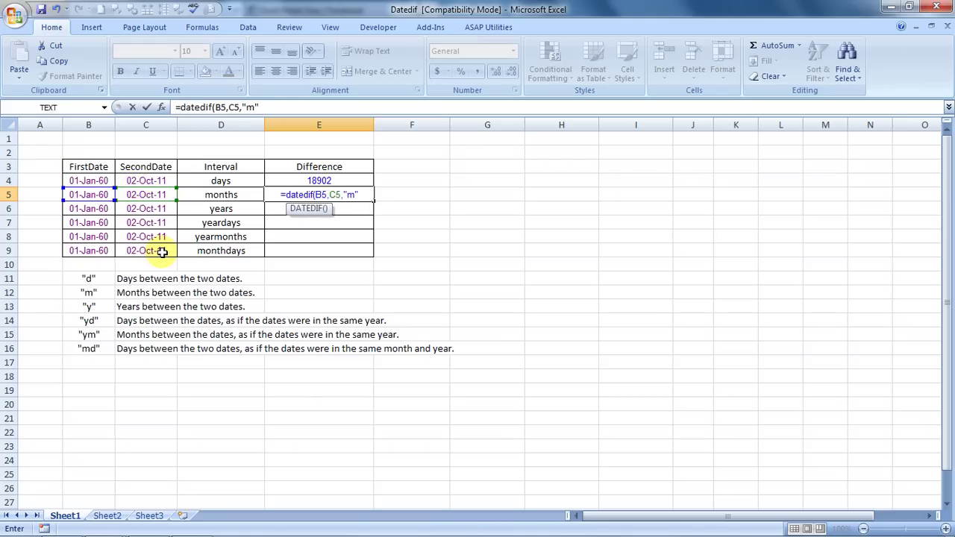
{"action": "type", "text": ")"}
{"action": "key", "text": "Return"}
{"action": "key", "text": "Up"}
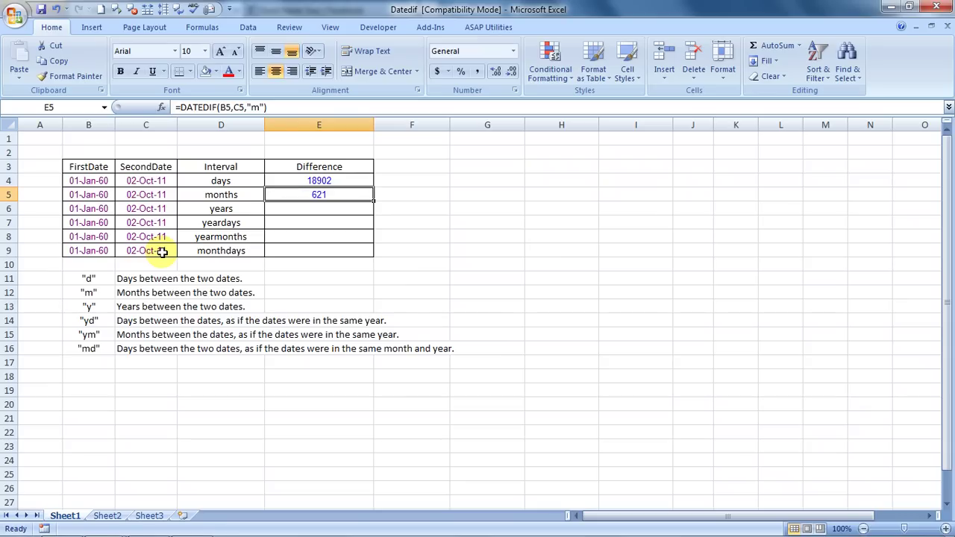
Step: Enter =DATEDIF(B6,C6,"y") in E6, returning 51 years
{"action": "key", "text": "Down"}
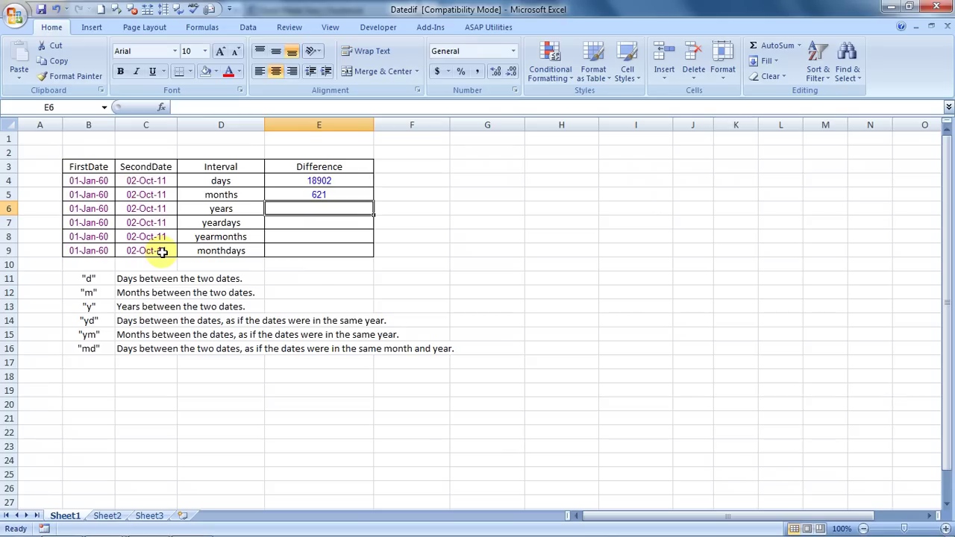
{"action": "type", "text": "=dat"}
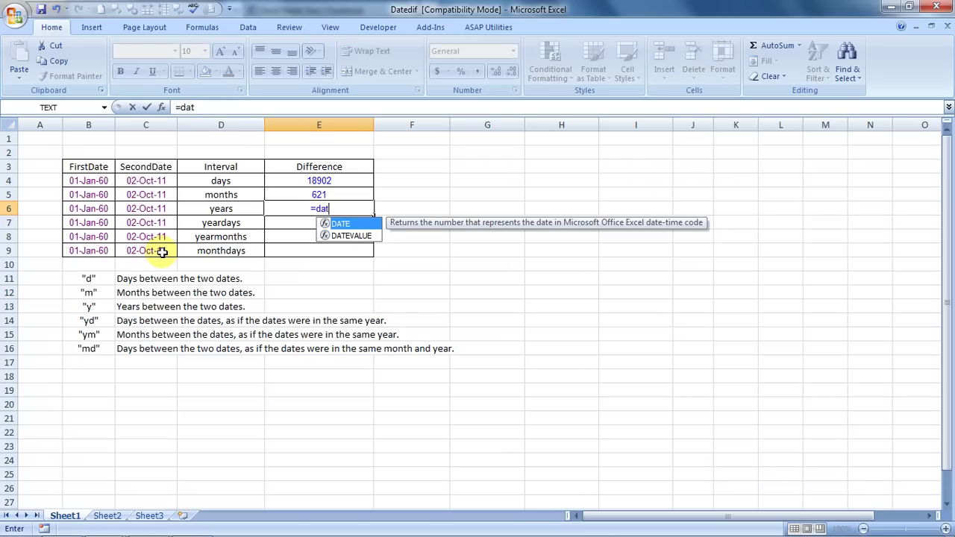
{"action": "type", "text": "ed"}
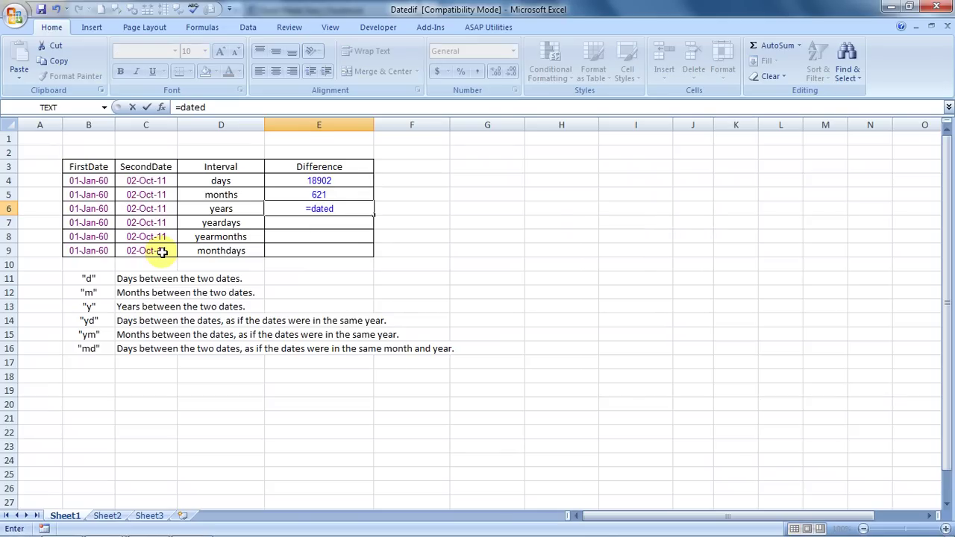
{"action": "type", "text": "if("}
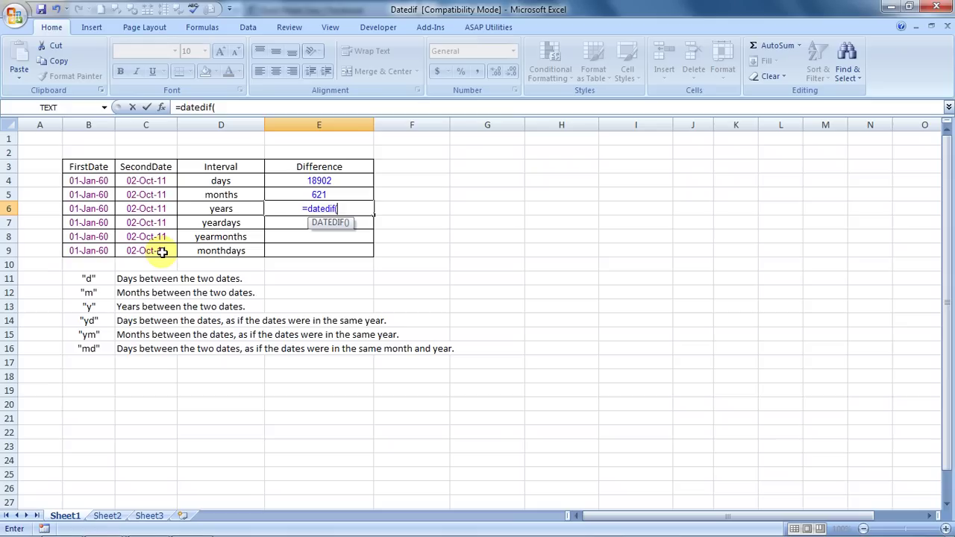
{"action": "key", "text": "Left"}
{"action": "key", "text": "Left"}
{"action": "key", "text": "Left"}
{"action": "type", "text": ","}
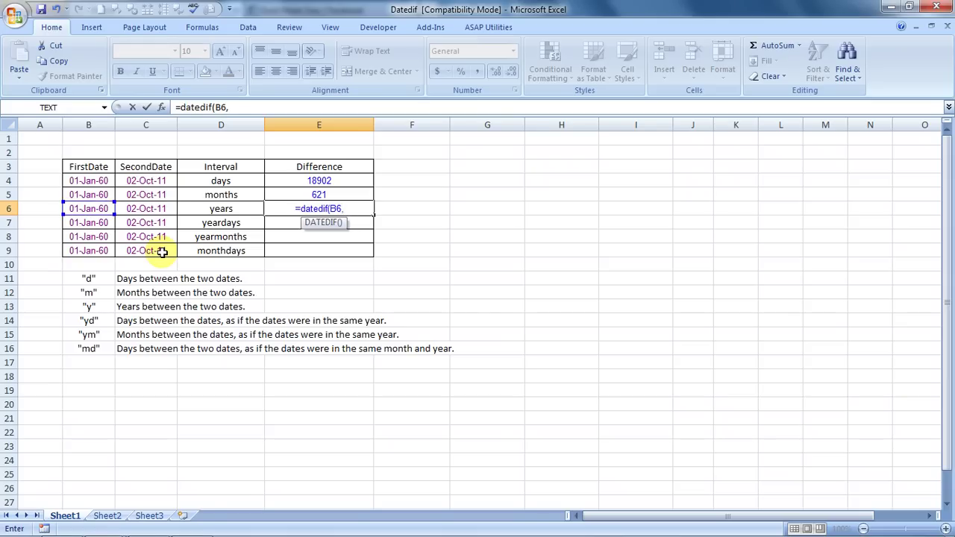
{"action": "key", "text": "Left"}
{"action": "key", "text": "Left"}
{"action": "type", "text": ","}
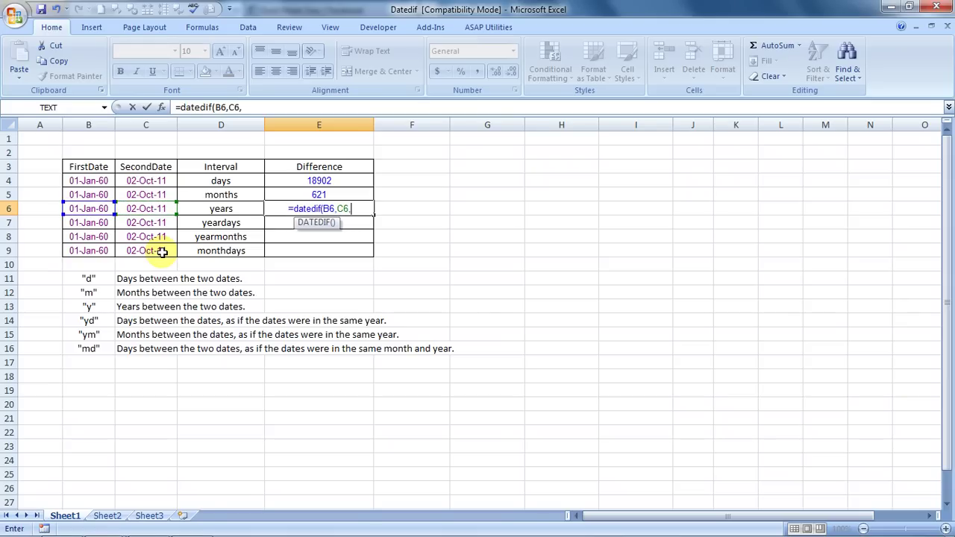
{"action": "type", "text": "\""}
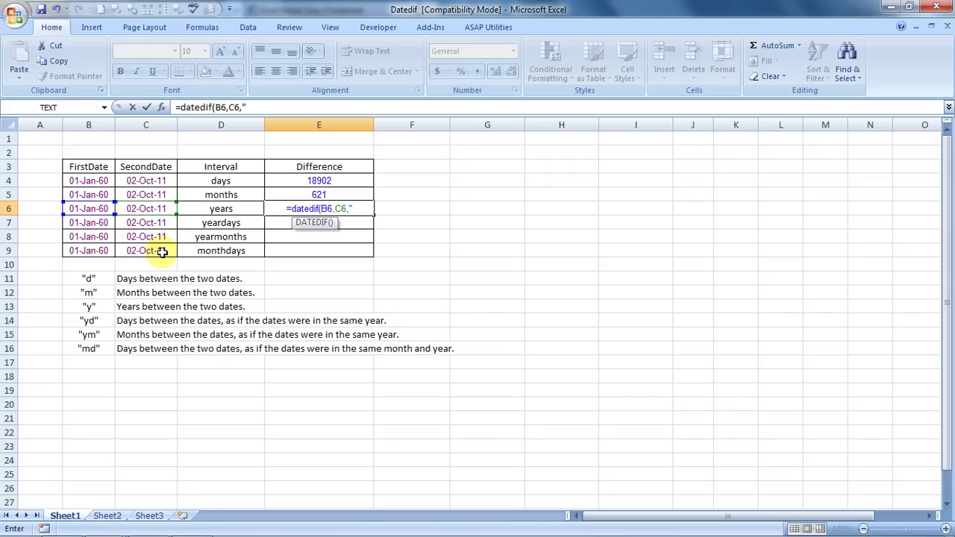
{"action": "type", "text": "y\")"}
{"action": "key", "text": "Return"}
{"action": "key", "text": "Up"}
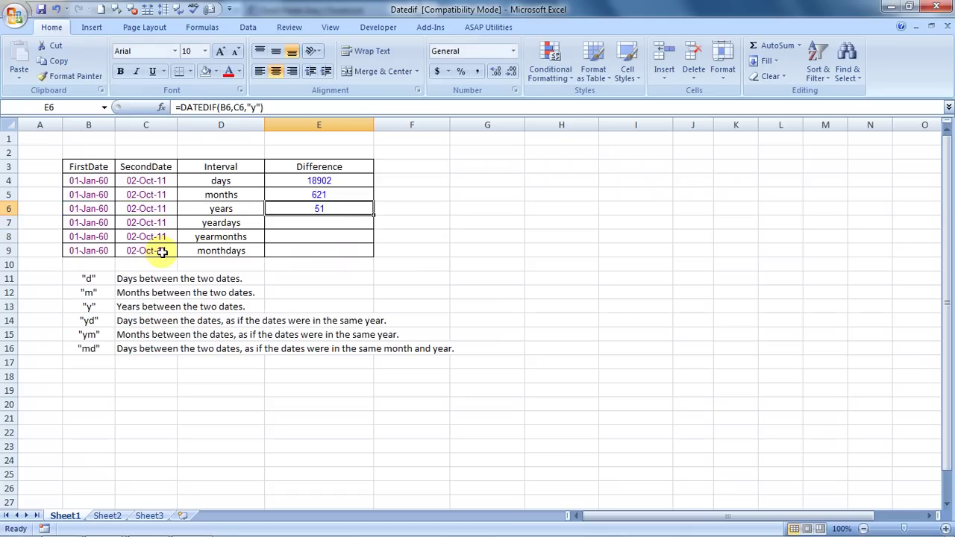
Step: Enter =DATEDIF(B7,C7,"yd") in E7, returning 275 days
{"action": "key", "text": "Down"}
{"action": "type", "text": "="}
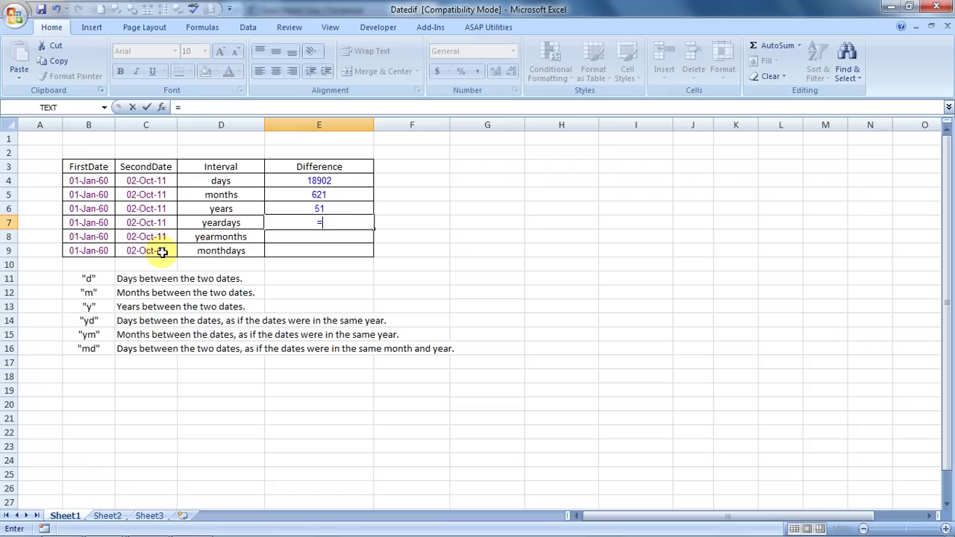
{"action": "type", "text": "datedif("}
{"action": "key", "text": "Left"}
{"action": "key", "text": "Left"}
{"action": "key", "text": "Left"}
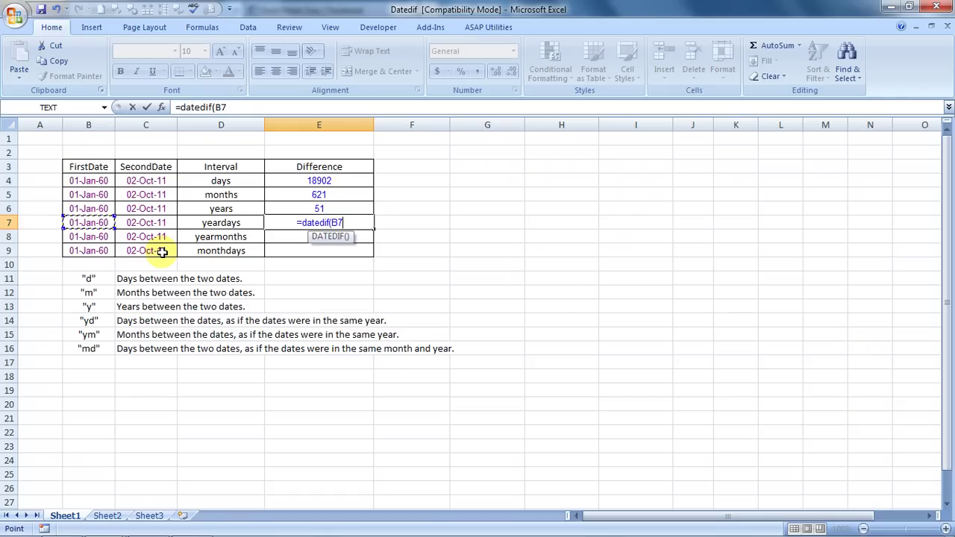
{"action": "type", "text": ","}
{"action": "key", "text": "Left"}
{"action": "key", "text": "Left"}
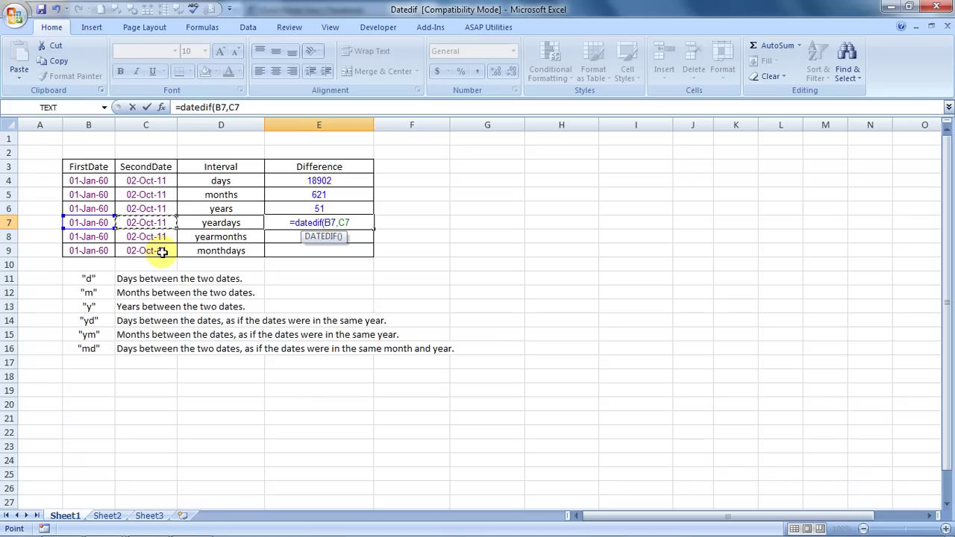
{"action": "type", "text": ",\""}
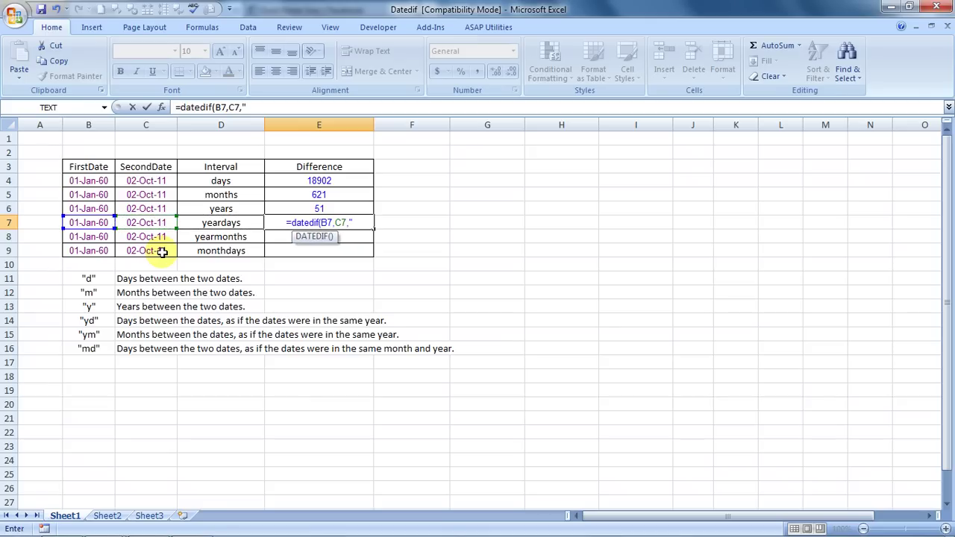
{"action": "type", "text": "yd"}
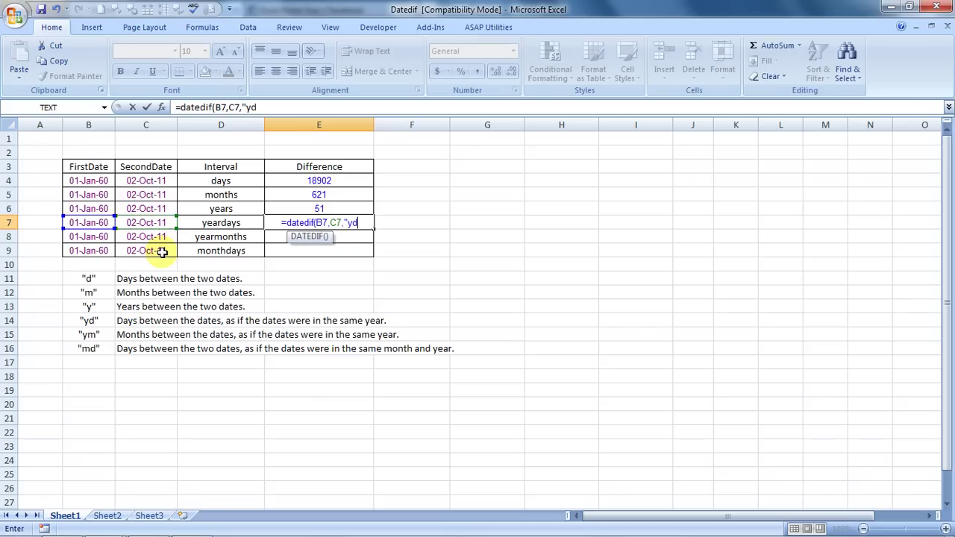
{"action": "type", "text": "\")"}
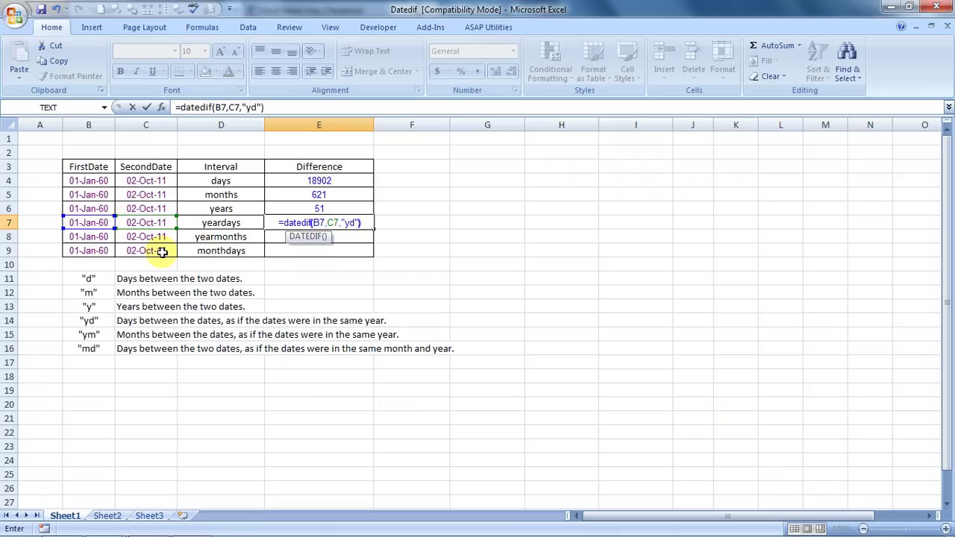
{"action": "key", "text": "Return"}
Step: Check E7's 275 result against the dates in B7 and C7
{"action": "key", "text": "Up"}
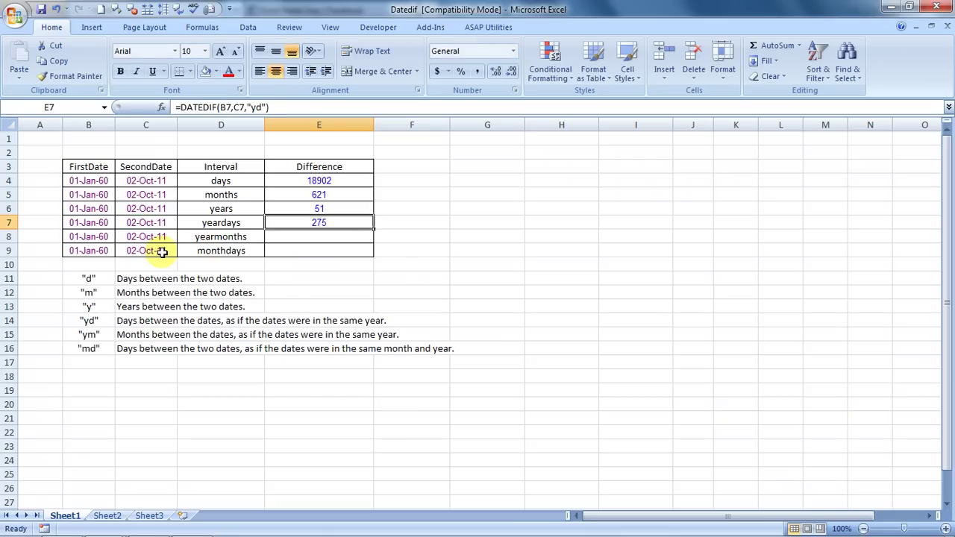
{"action": "key", "text": "Left"}
{"action": "key", "text": "Left"}
{"action": "key", "text": "Right"}
{"action": "key", "text": "Left"}
{"action": "key", "text": "Left"}
{"action": "key", "text": "Right"}
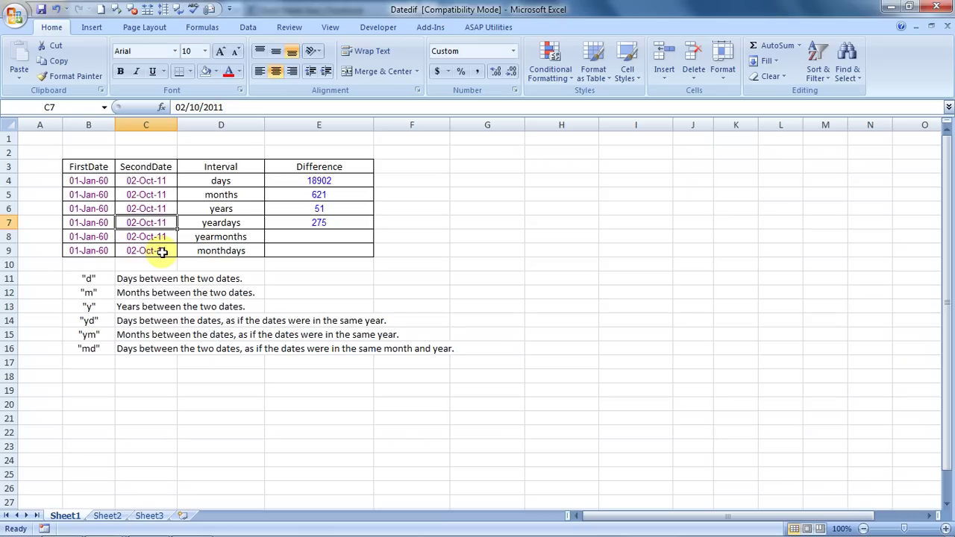
Step: Enter =DATEDIF(B8,C8,"ym") in E8, returning 9 months
{"action": "key", "text": "Right"}
{"action": "key", "text": "Down"}
{"action": "key", "text": "Right"}
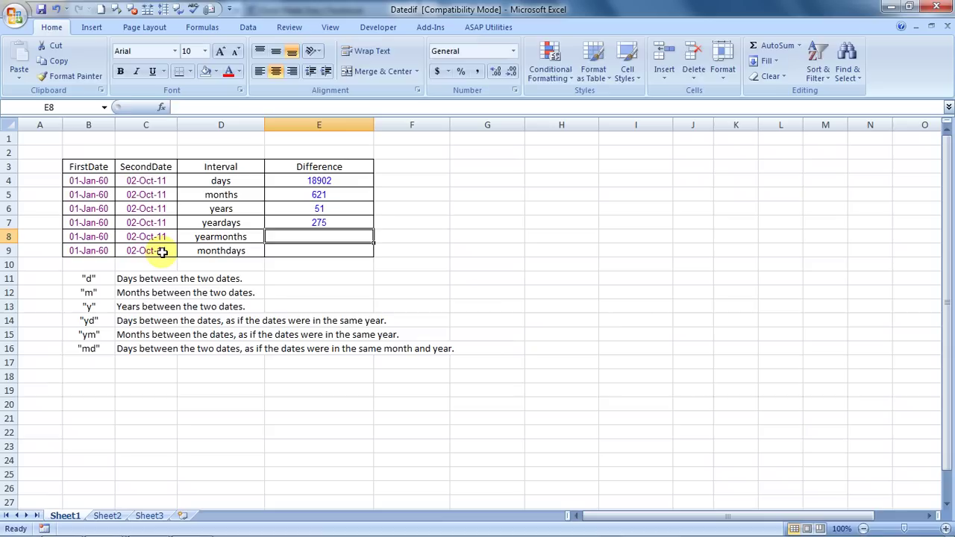
{"action": "type", "text": "=datedi"}
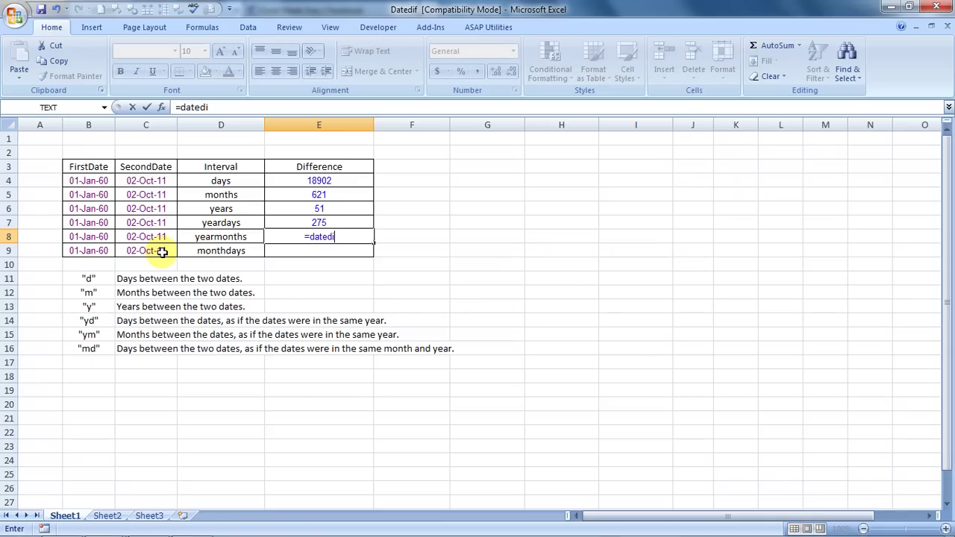
{"action": "type", "text": "f("}
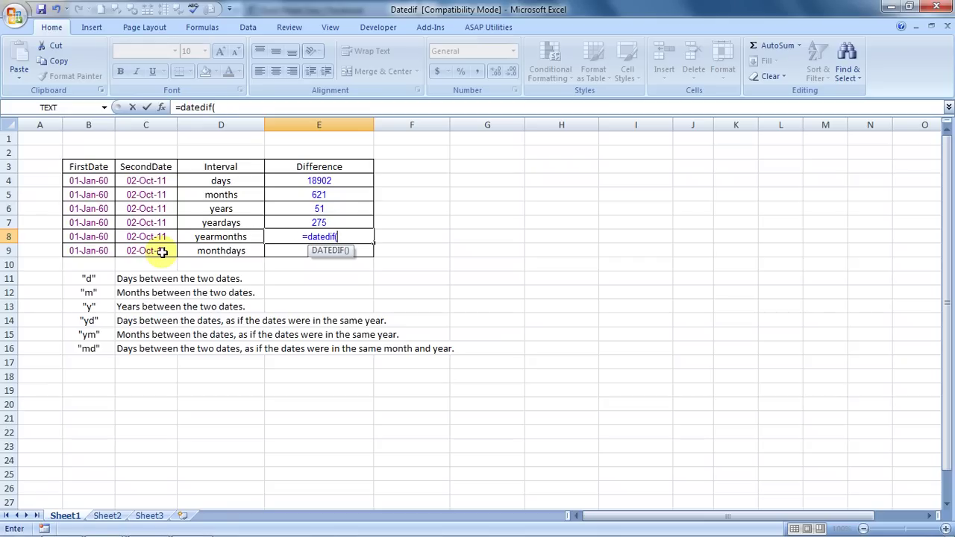
{"action": "key", "text": "Left"}
{"action": "key", "text": "Left"}
{"action": "key", "text": "Left"}
{"action": "type", "text": ","}
{"action": "key", "text": "Left"}
{"action": "key", "text": "Left"}
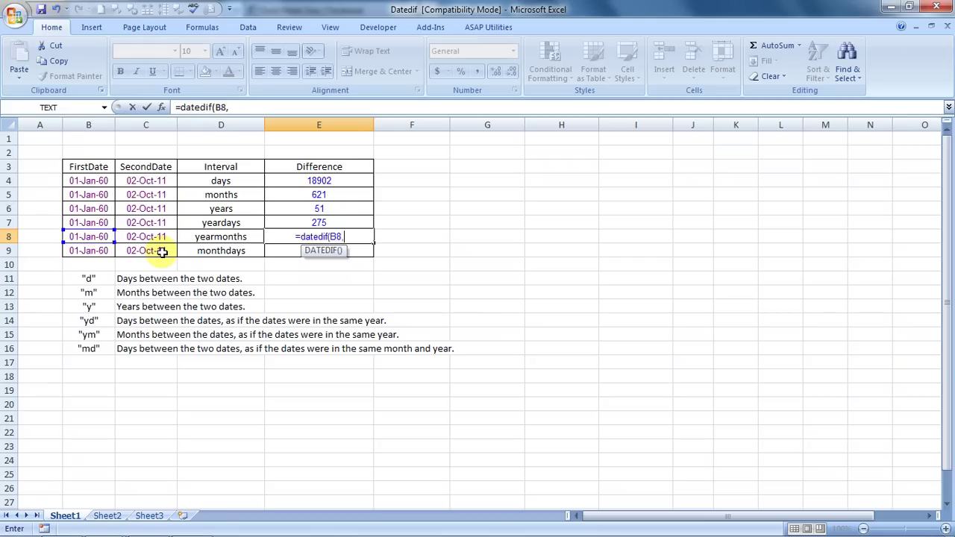
{"action": "type", "text": ","}
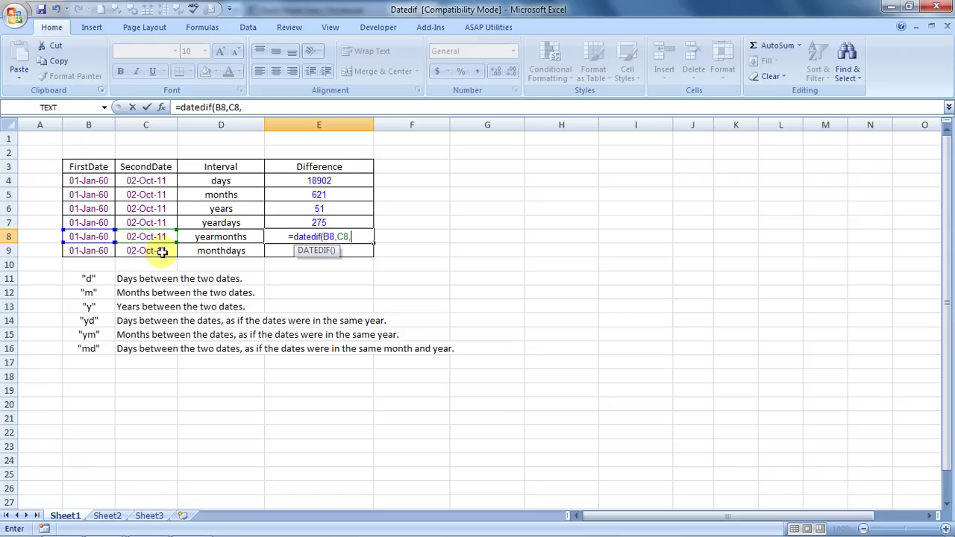
{"action": "type", "text": "\"y"}
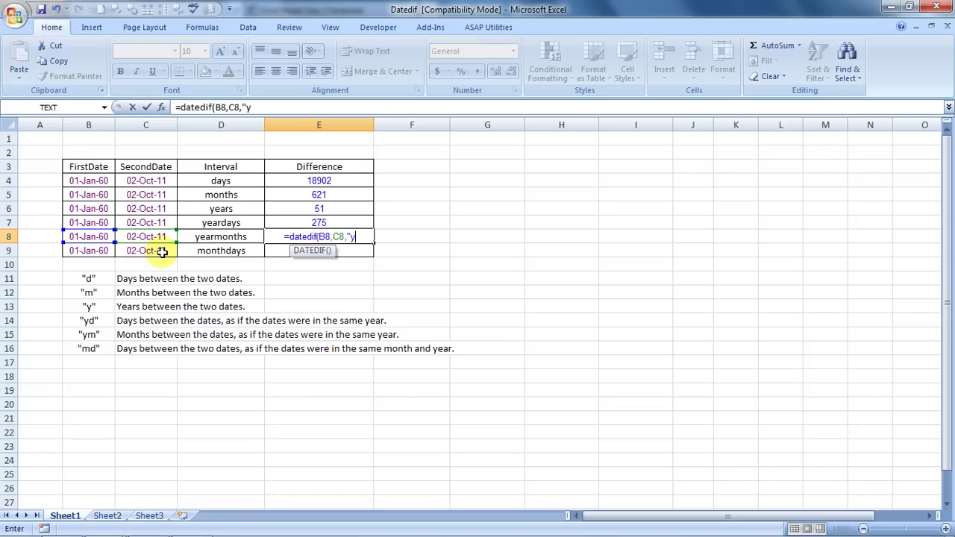
{"action": "type", "text": "m"}
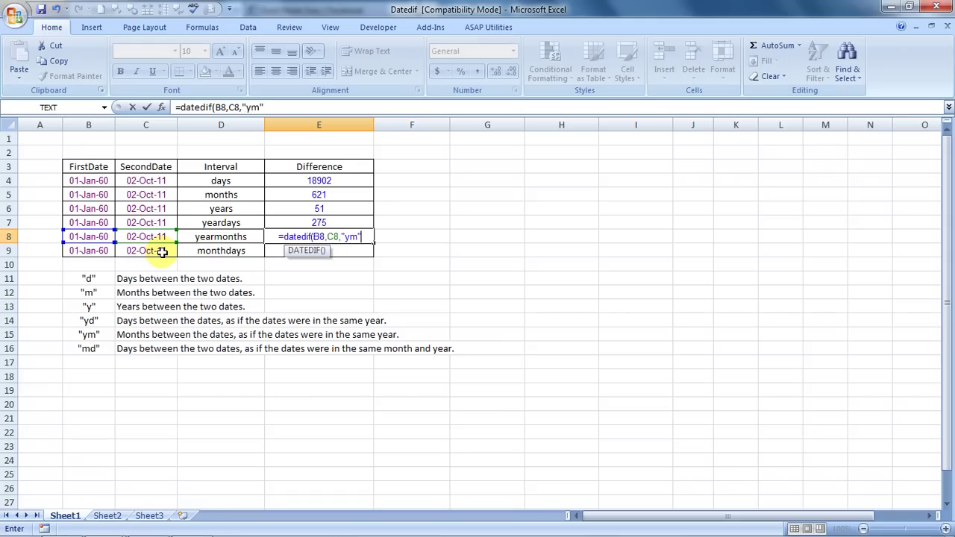
{"action": "key", "text": "ctrl+Return"}
Step: Enter =DATEDIF(B9,C9,"md") in E9, returning 1 day
{"action": "key", "text": "Down"}
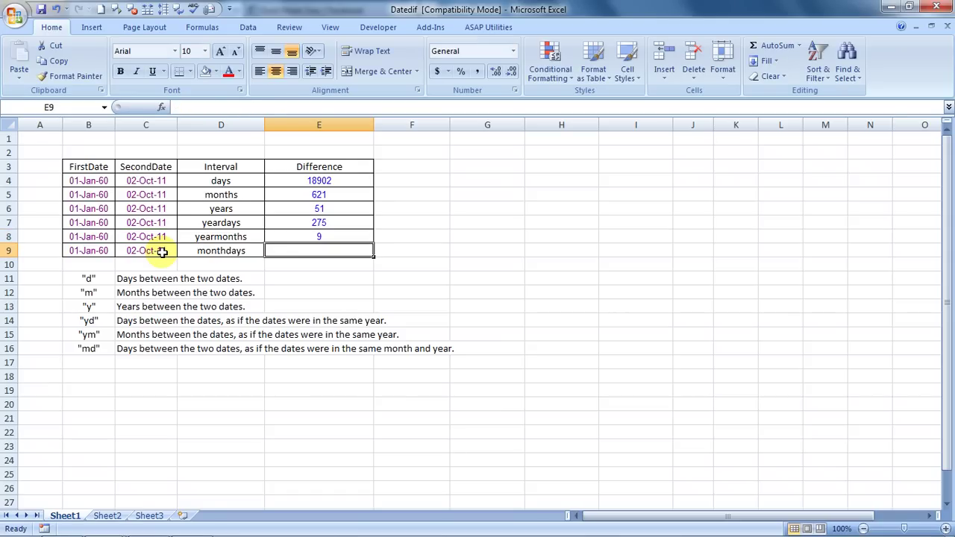
{"action": "type", "text": "="}
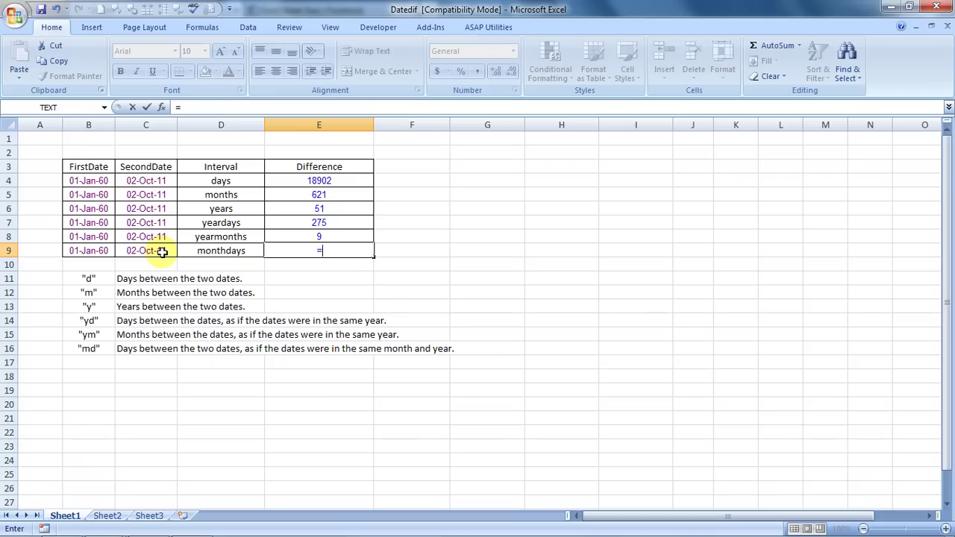
{"action": "type", "text": "datedif("}
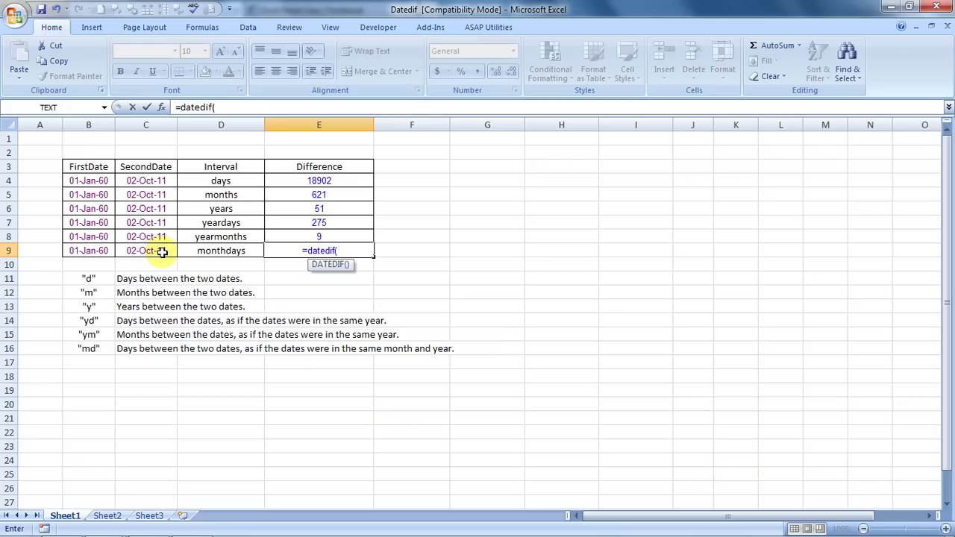
{"action": "key", "text": "Left"}
{"action": "key", "text": "Left"}
{"action": "key", "text": "Left"}
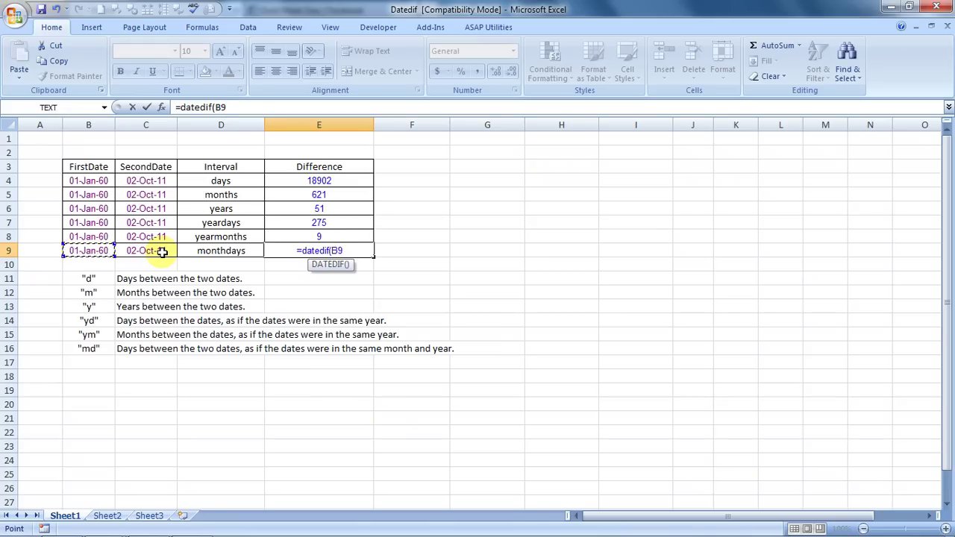
{"action": "type", "text": ","}
{"action": "key", "text": "Left"}
{"action": "key", "text": "Left"}
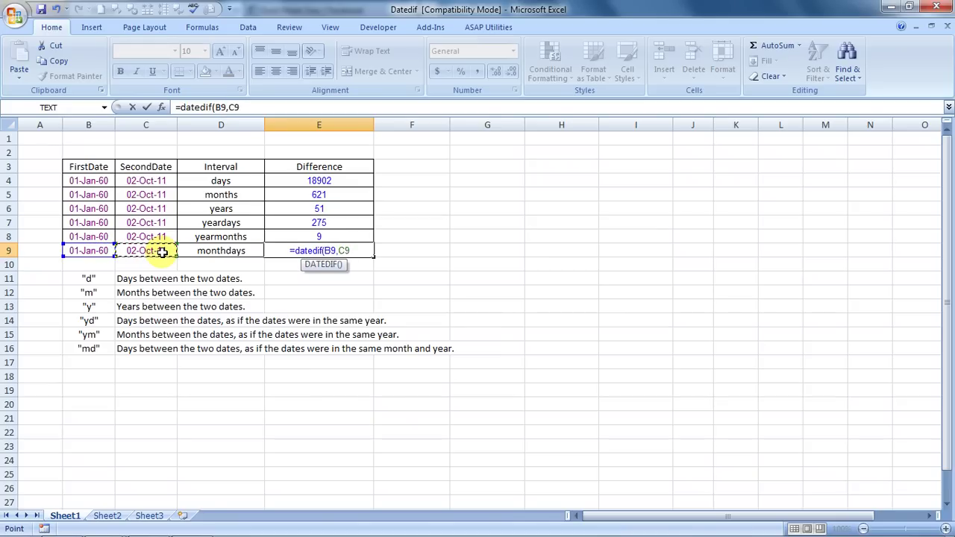
{"action": "type", "text": ","}
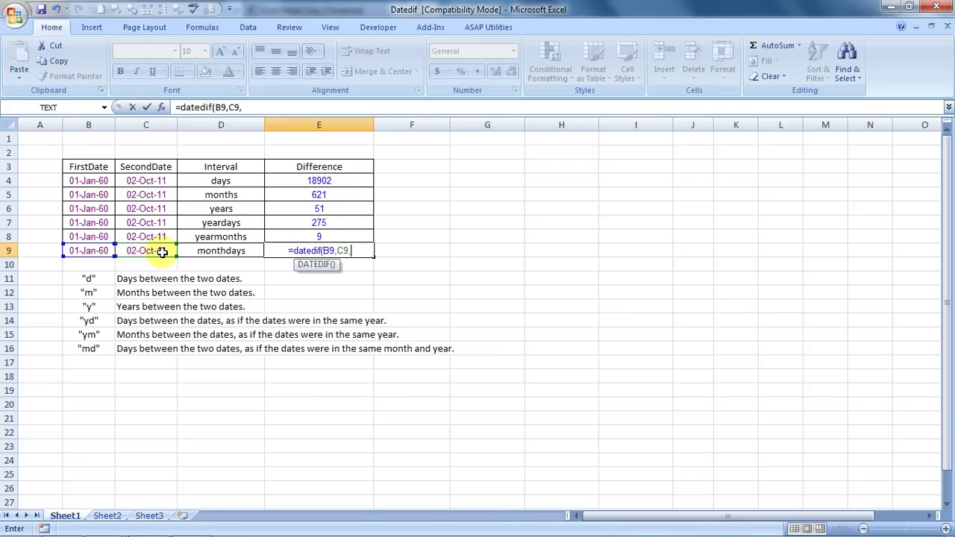
{"action": "type", "text": "\""}
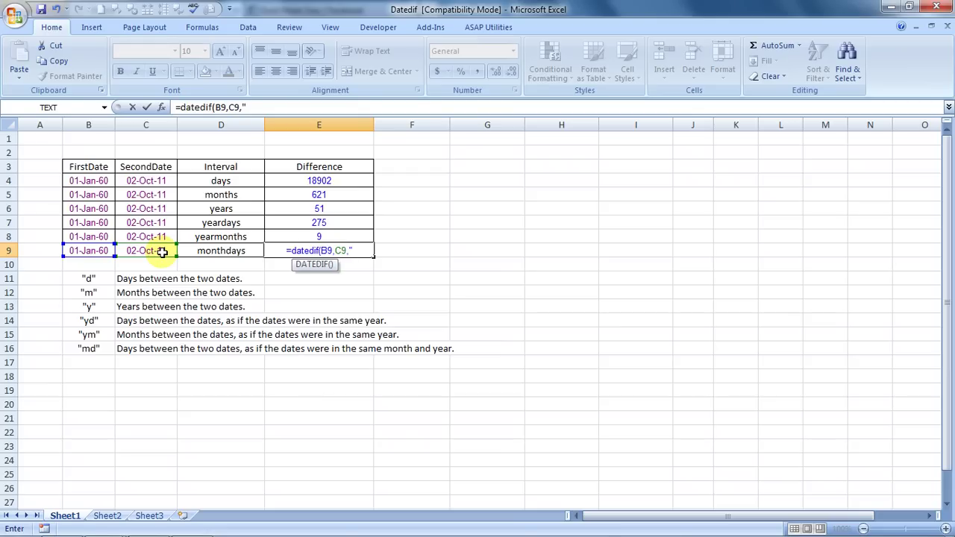
{"action": "type", "text": "m"}
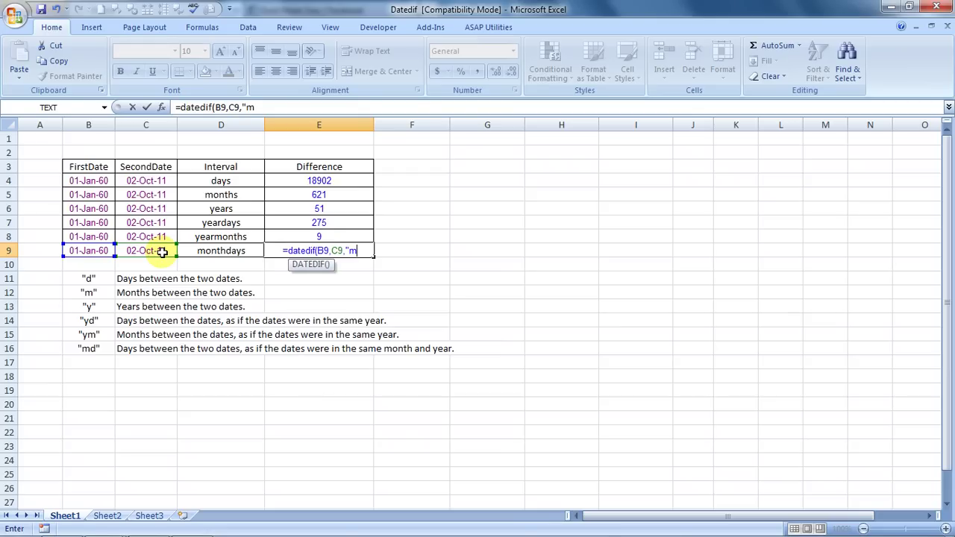
{"action": "type", "text": "d\")"}
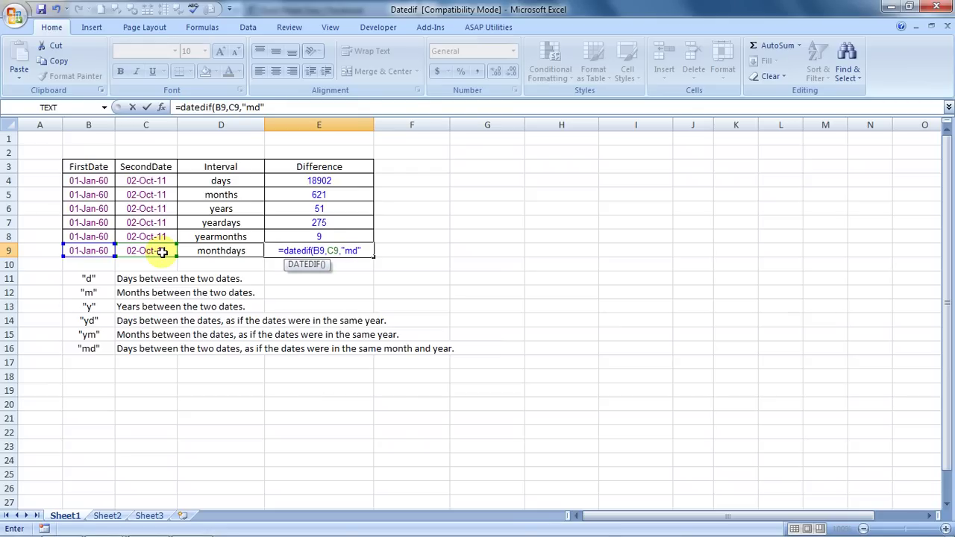
{"action": "key", "text": "Return"}
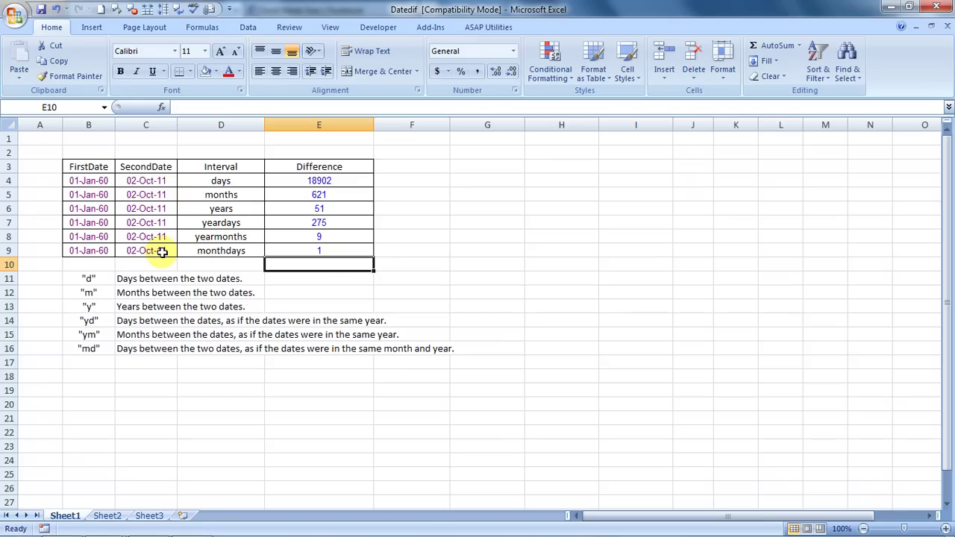
Step: Show E9's monthdays formula, then switch to the Excel Made Easy site in Firefox
{"action": "key", "text": "Up"}
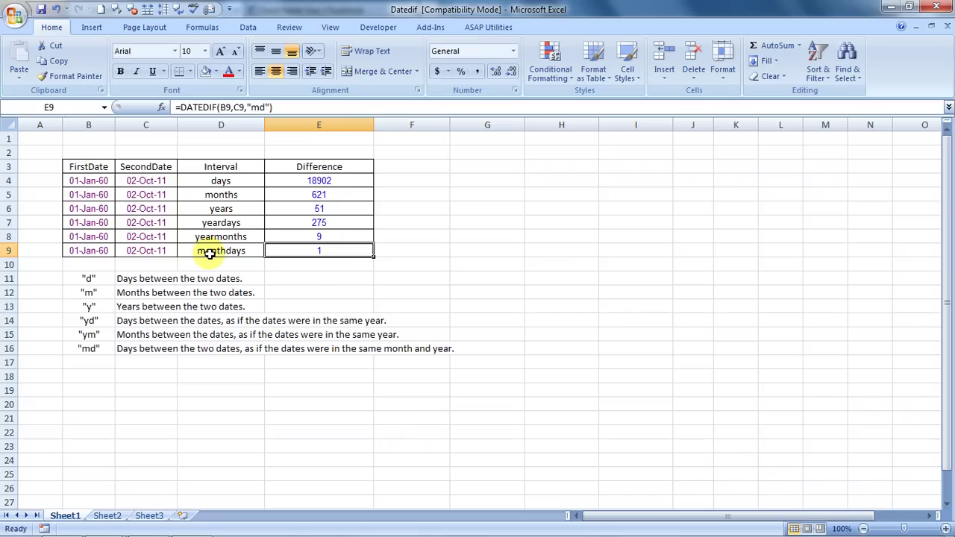
{"action": "key", "text": "alt+Tab"}
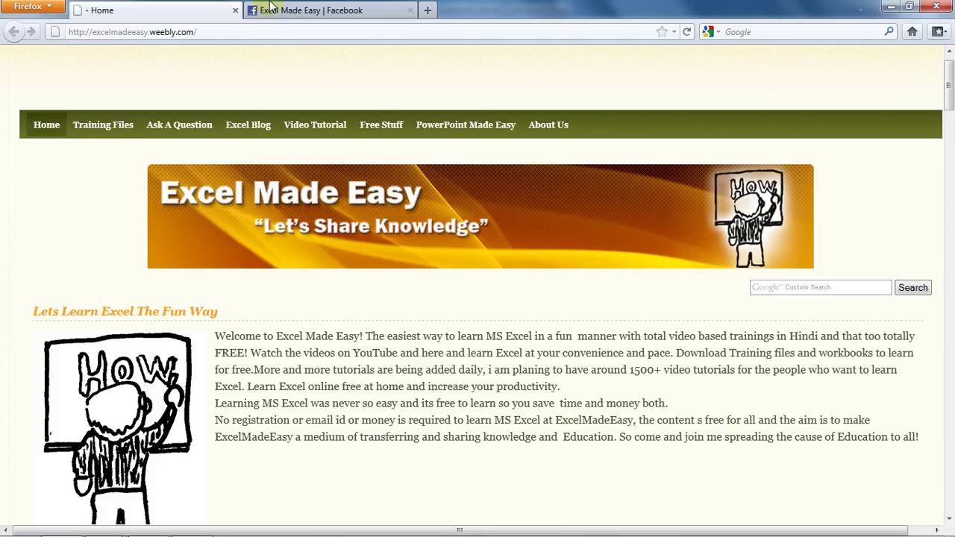
Step: View the Excel Made Easy Facebook page, then return to the Datedif workbook
{"action": "left_click", "coordinate": [295, 12]}
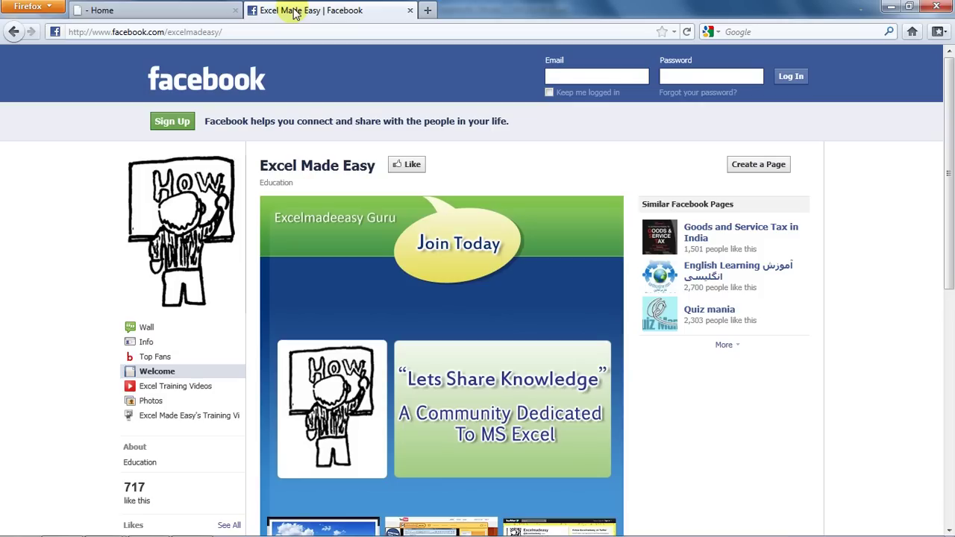
{"action": "key", "text": "alt+Tab"}
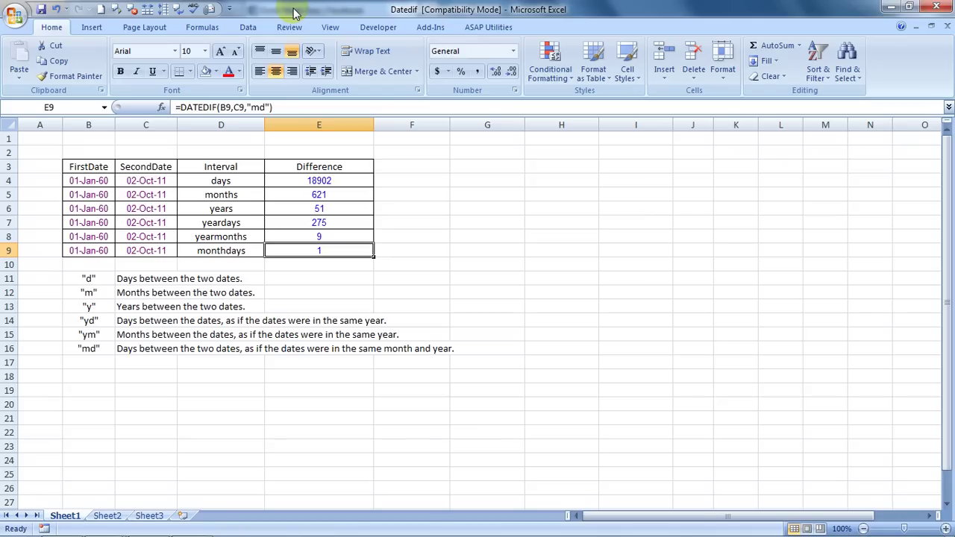